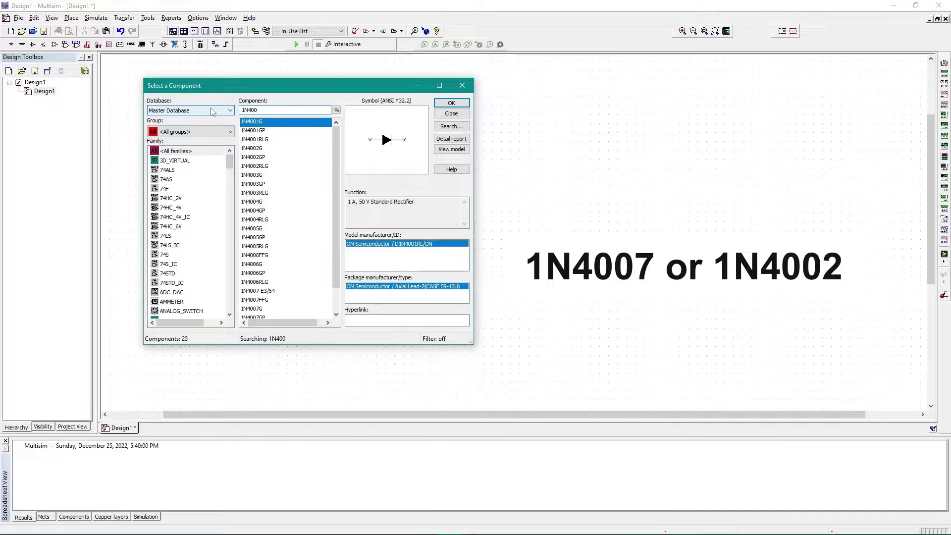
Find the 1N4007 diode in the component database and place a 1N4007-E3/54 above and beside the AC source
type("7")
key("Return")
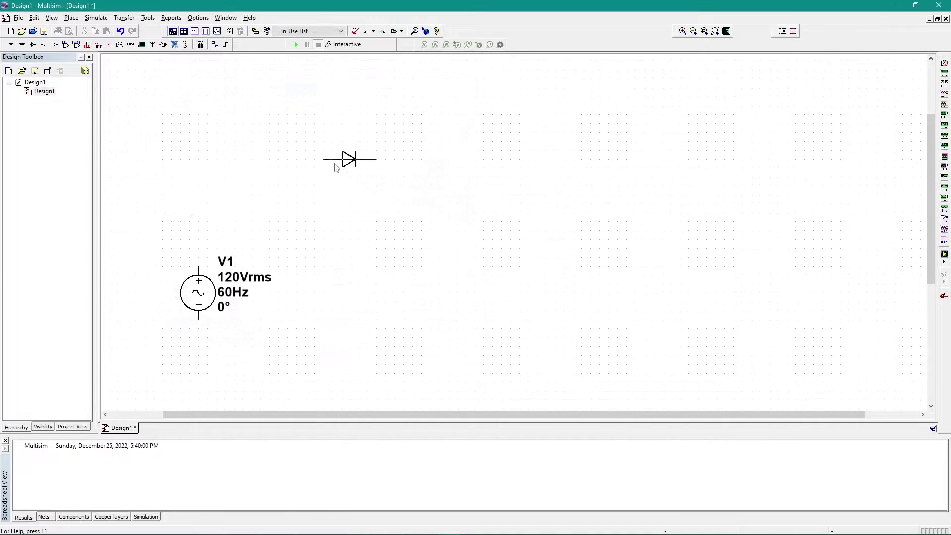
key("Escape")
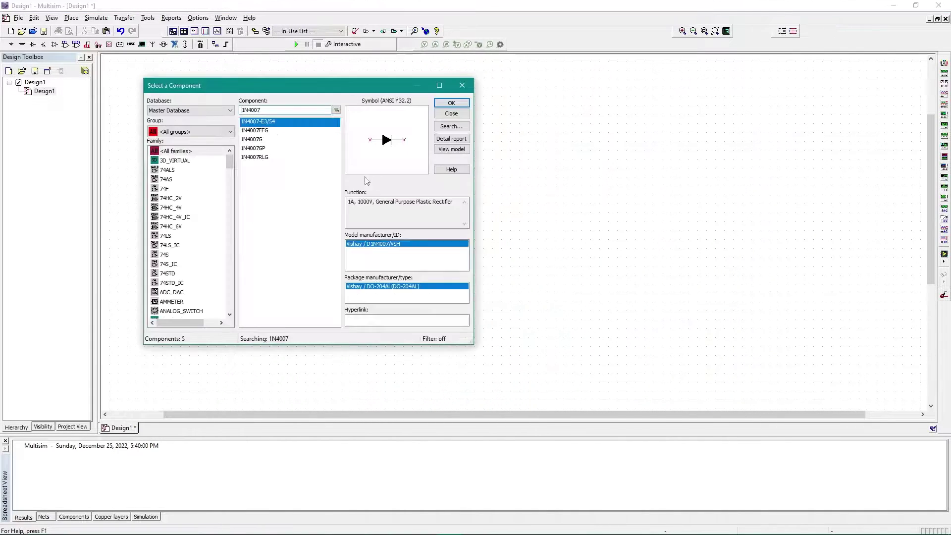
left_click(451, 102)
left_click(394, 177)
Search the components for "resistor" and place one RESISTOR_RATED below and beyond the diode, then close the component selector
type("resi")
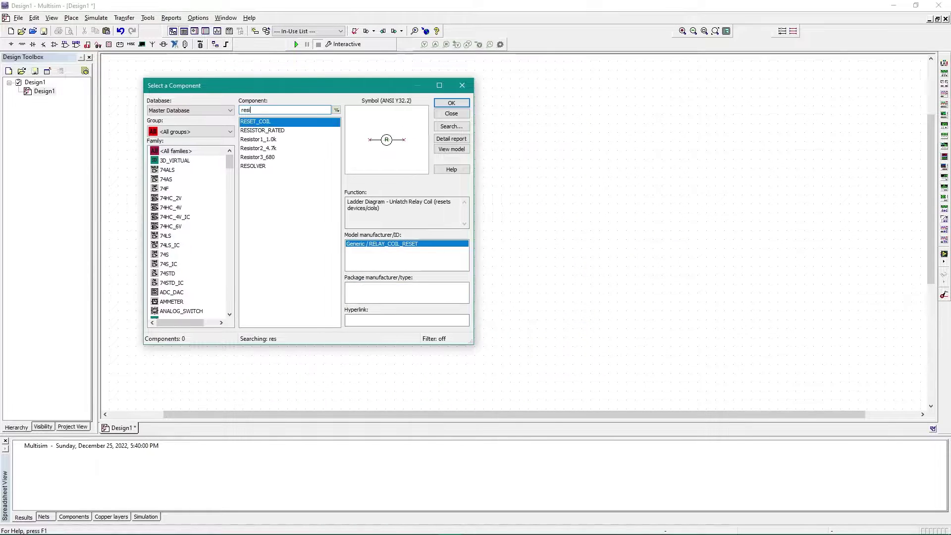
type("stor")
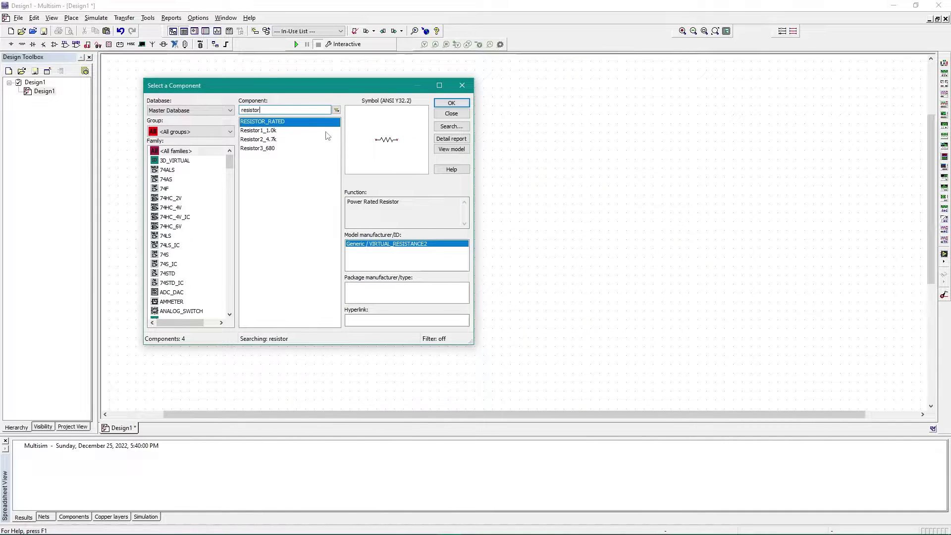
double_click(308, 123)
left_click(563, 296)
left_click(471, 90)
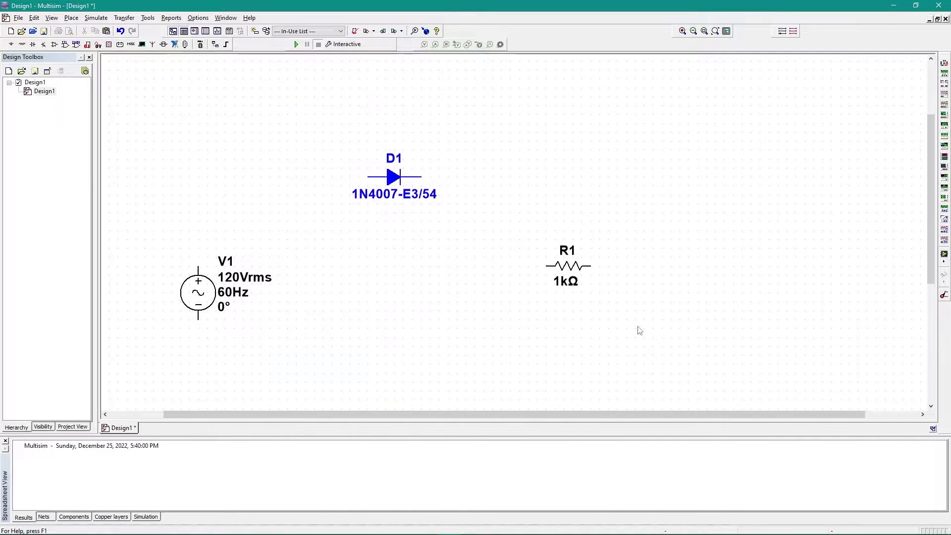
Rotate resistor R1 by 90 degrees so that it stands vertically
left_click_drag(639, 327, 518, 187)
key("ctrl+r")
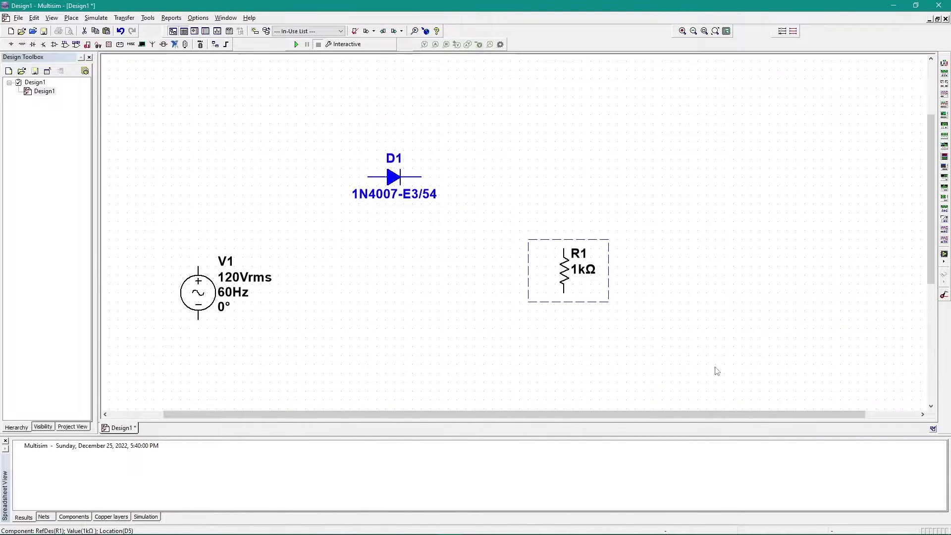
left_click(708, 367)
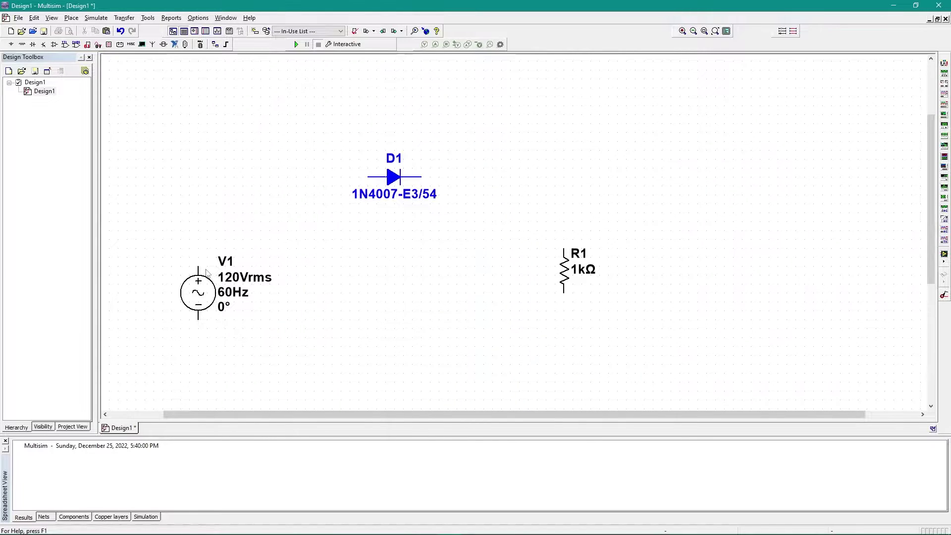
Wire source V1, diode D1 and resistor R1 into one closed series loop
left_click(198, 268)
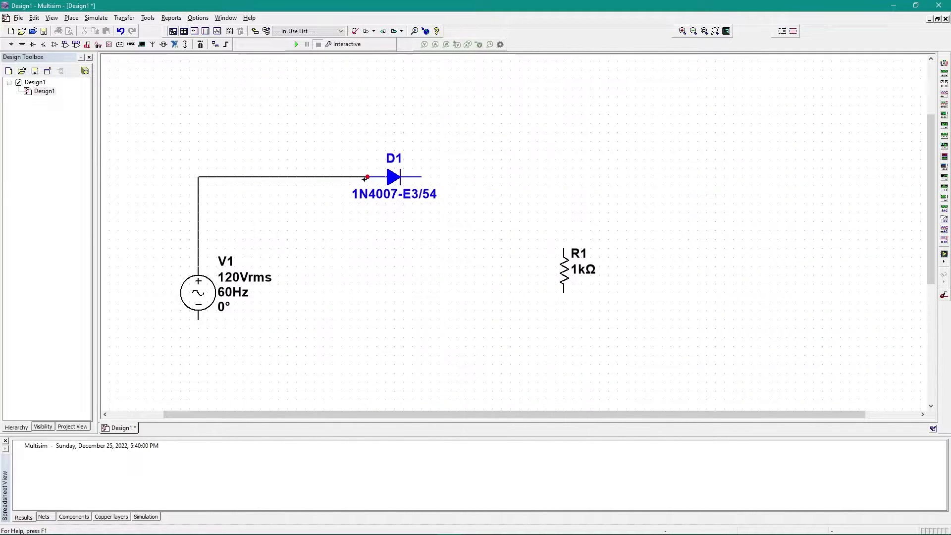
left_click(369, 177)
left_click(421, 175)
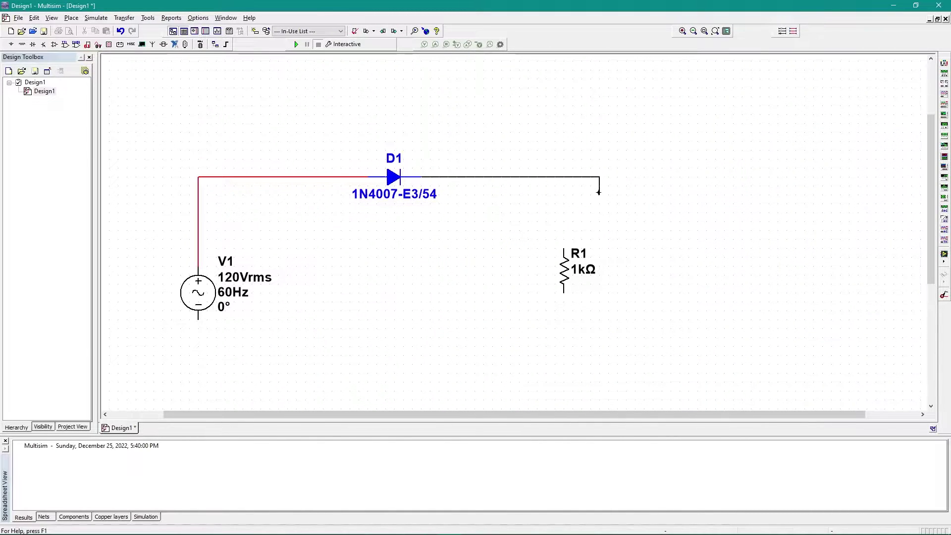
left_click(563, 249)
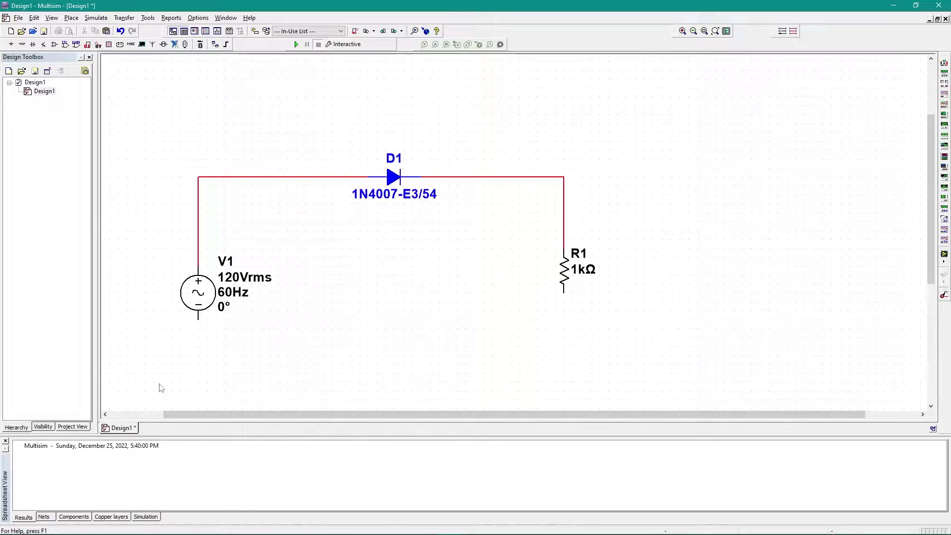
left_click(199, 319)
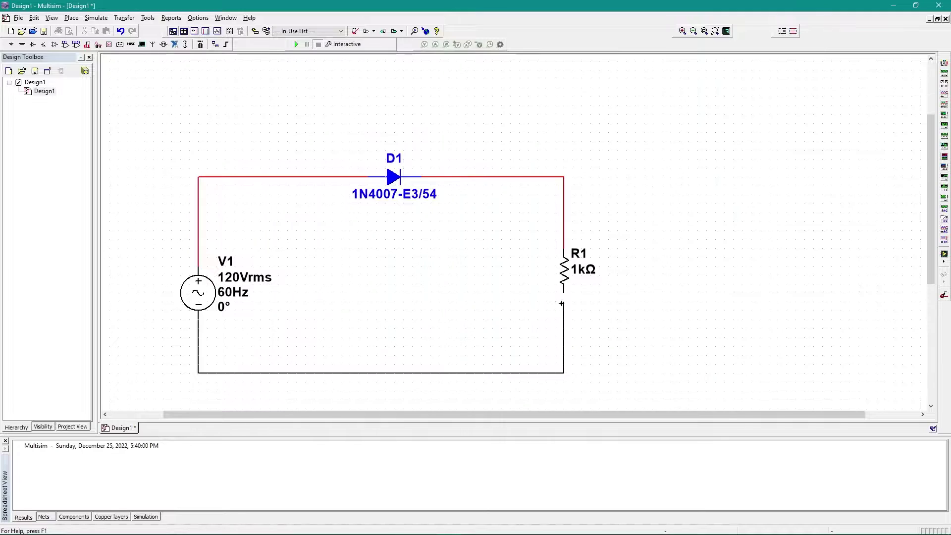
left_click(564, 293)
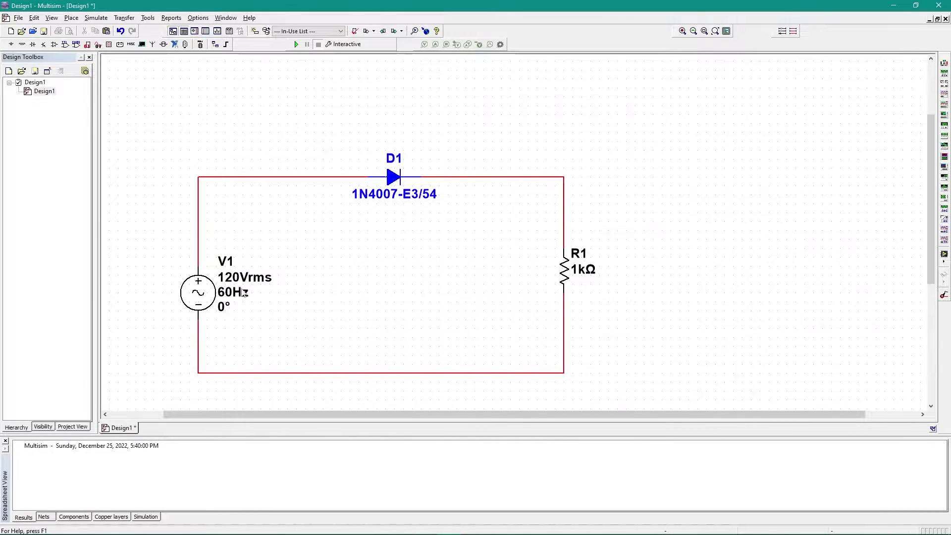
Set source V1 to 3.54 V RMS and a frequency of 1000 Hz
double_click(213, 292)
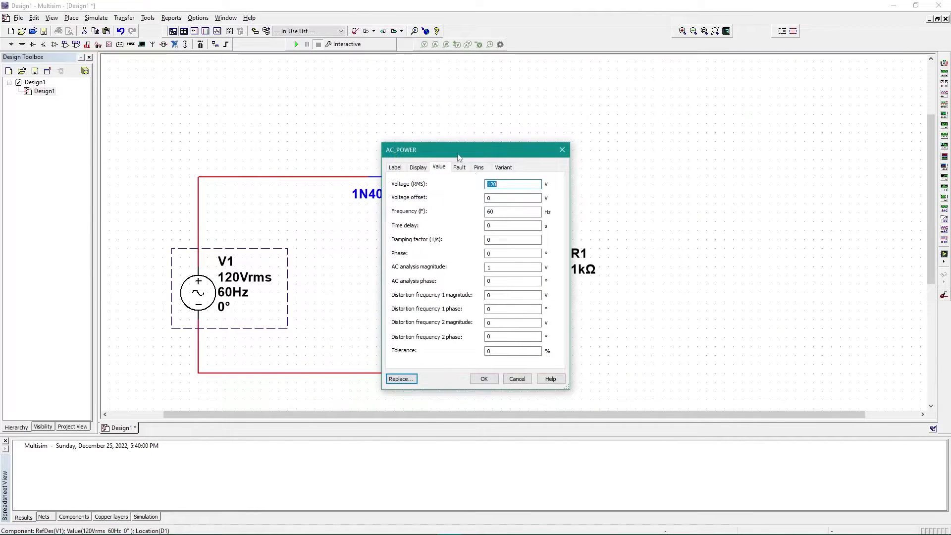
left_click_drag(451, 149, 407, 106)
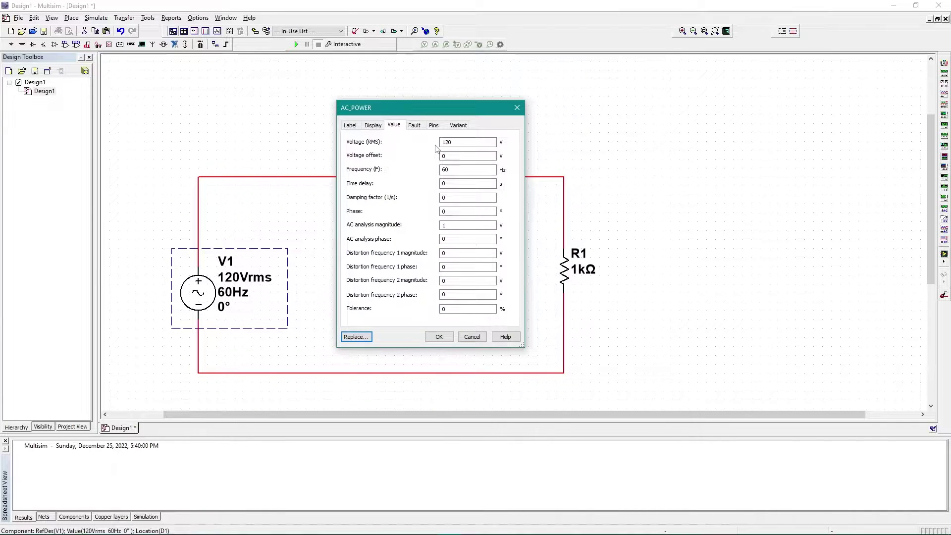
left_click(462, 154)
left_click_drag(476, 143, 394, 142)
type("3.54")
left_click_drag(476, 169, 395, 176)
type("1000")
key("Return")
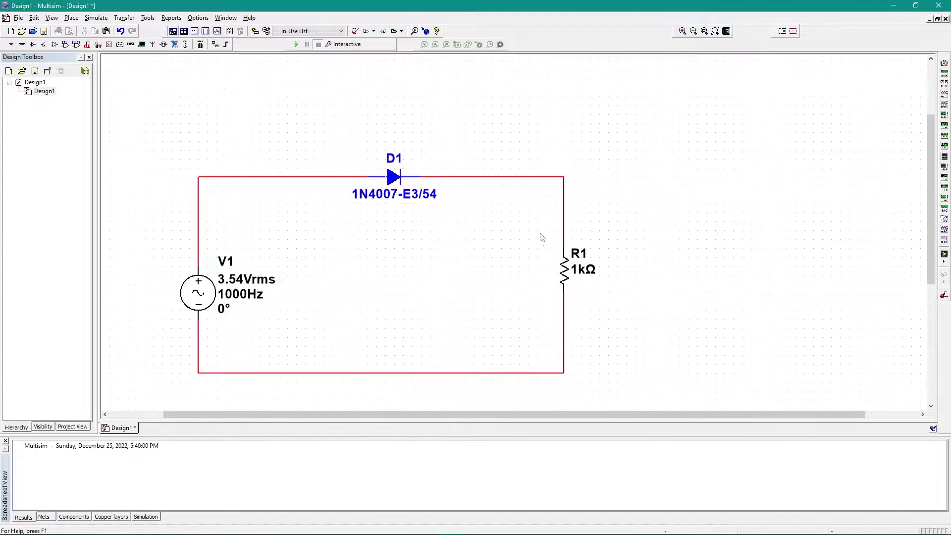
Set the resistance of R1 to 2K ohms
double_click(578, 270)
left_click(447, 155)
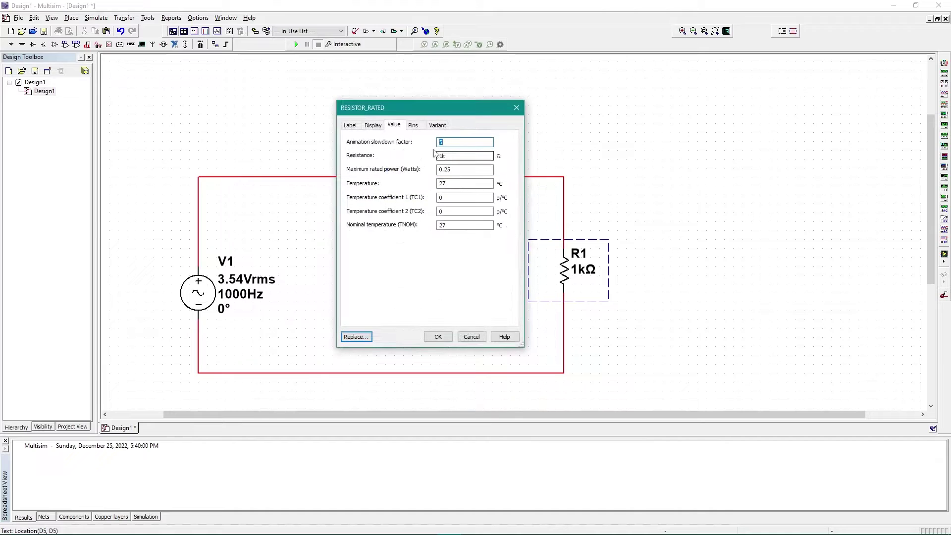
double_click(447, 155)
type("2K")
key("Return")
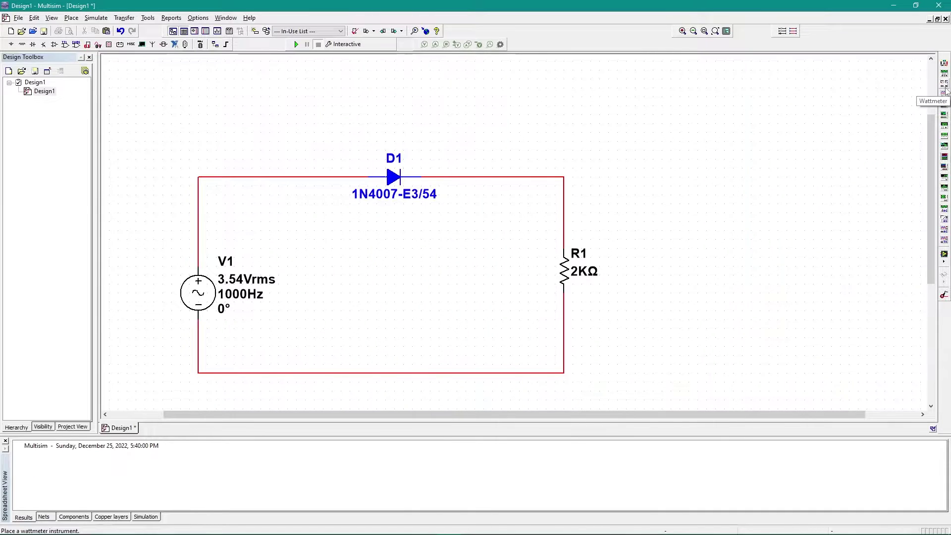
Place an oscilloscope beside the circuit and wire its channel A positive and negative terminals across source V1
left_click(944, 94)
left_click(710, 182)
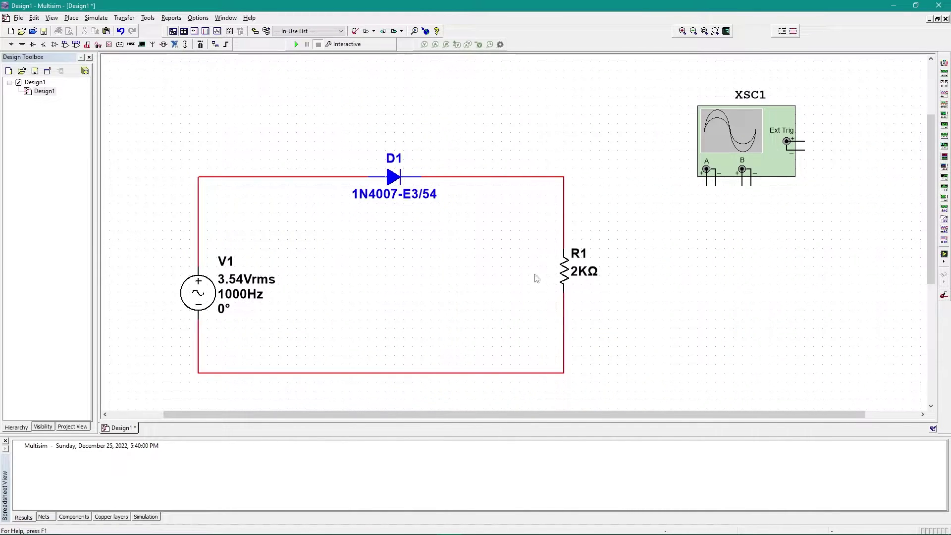
left_click(707, 183)
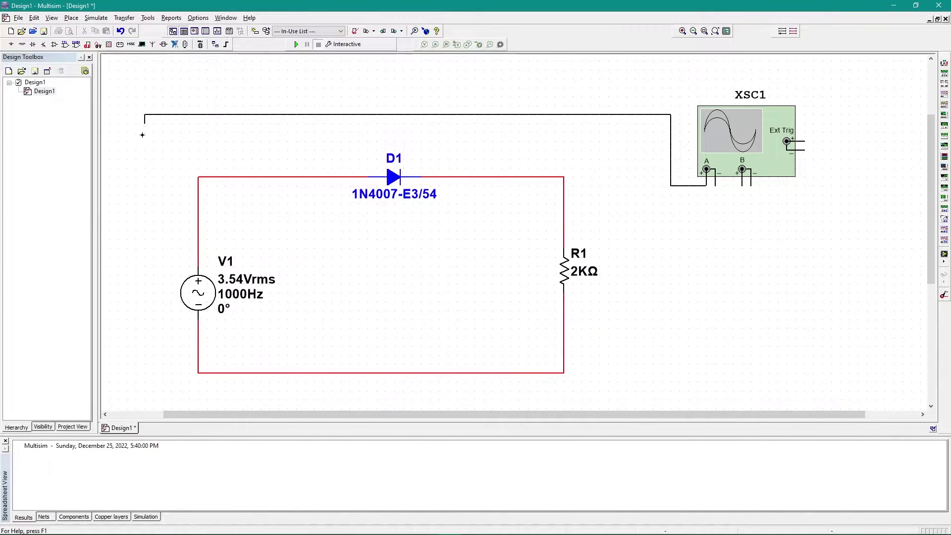
left_click(198, 221)
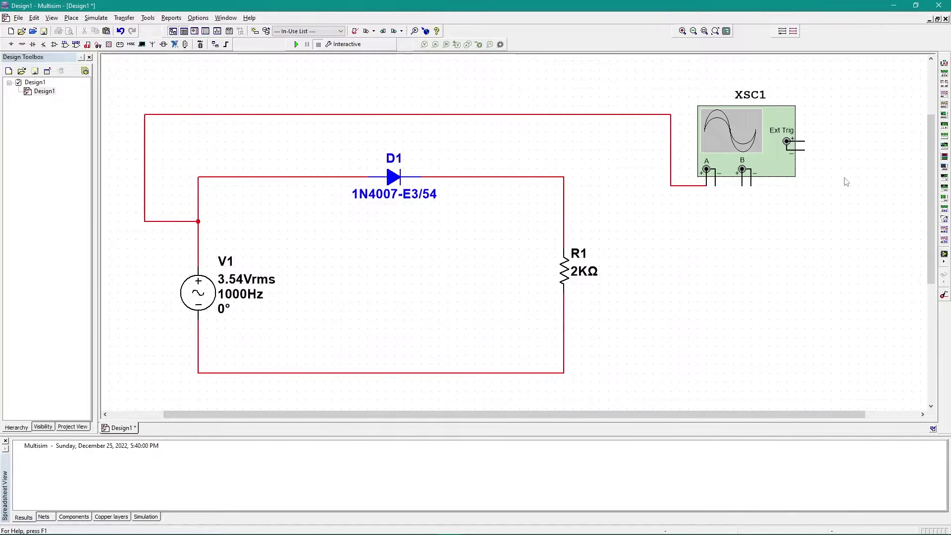
left_click(717, 186)
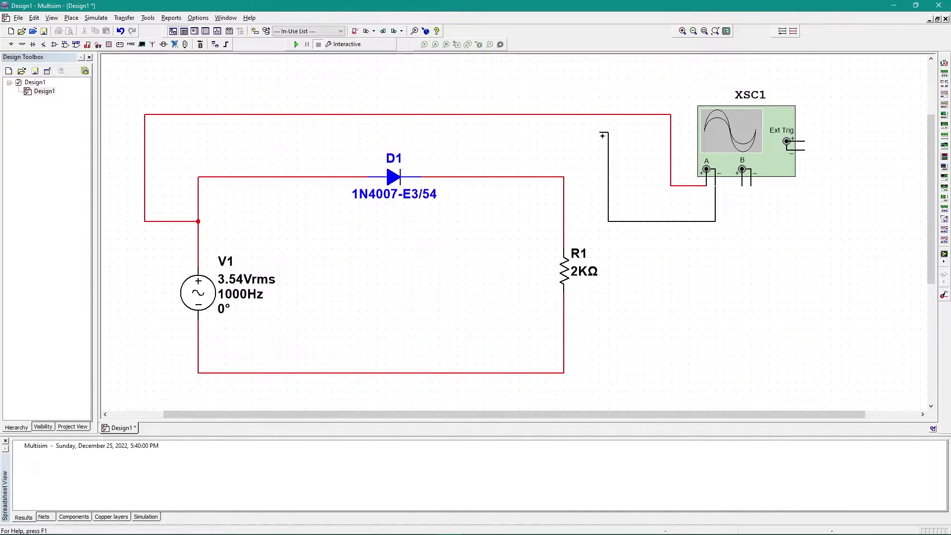
left_click(604, 133)
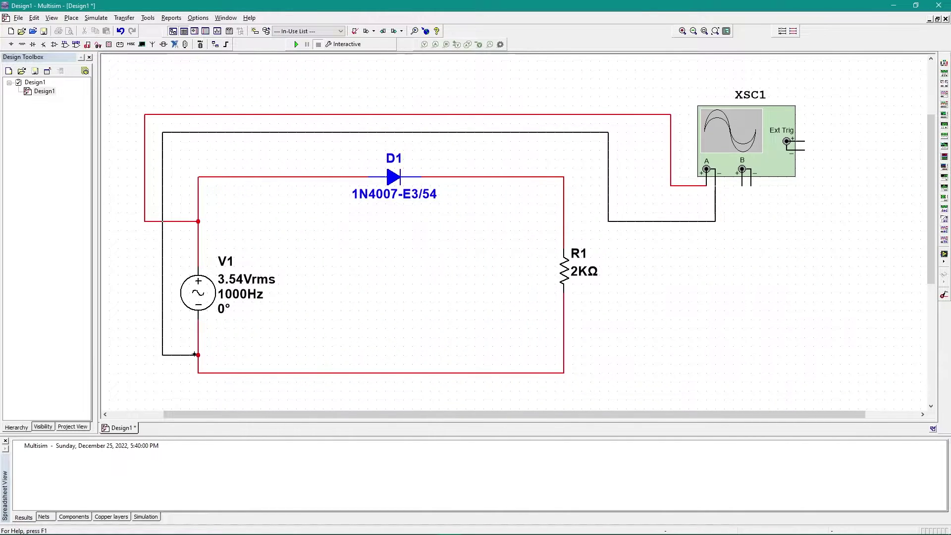
left_click(195, 355)
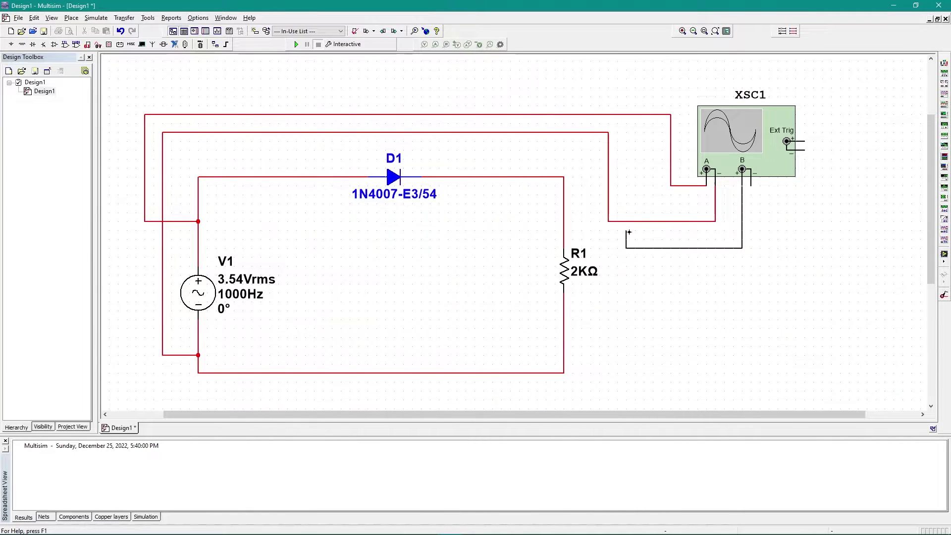
Wire the oscilloscope's channel B positive and negative terminals across resistor R1
left_click(563, 230)
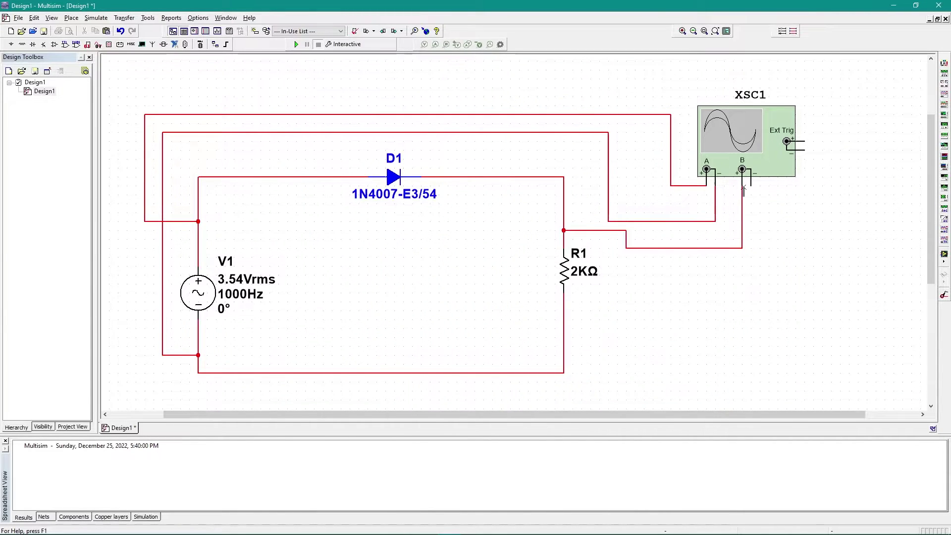
left_click(563, 356)
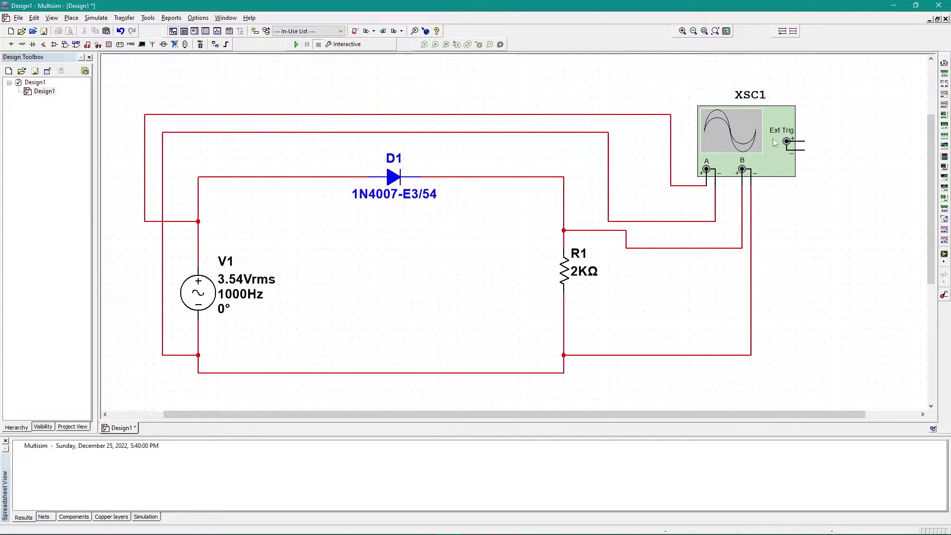
Simulate the circuit, apply the Convergence Assistant, rerun the simulation and open the display of oscilloscope XSC1
left_click(299, 47)
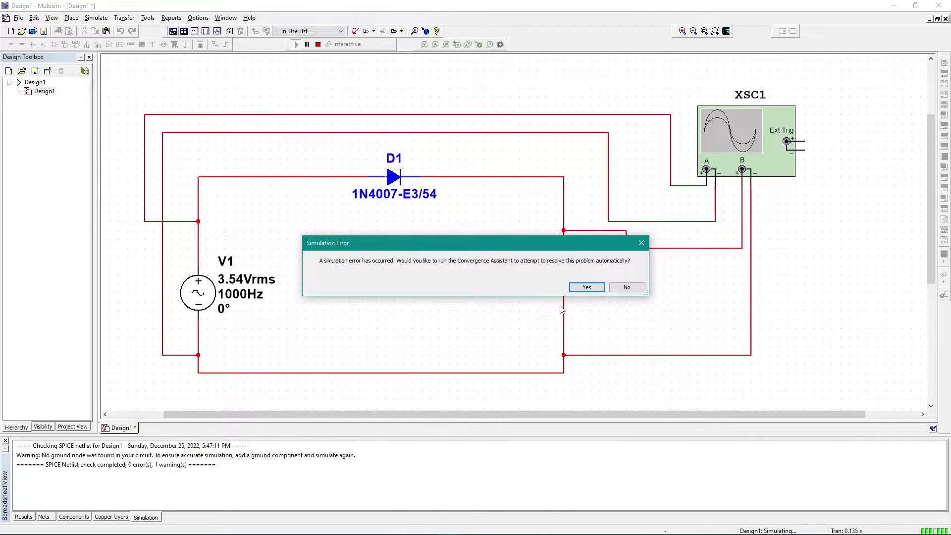
left_click(586, 288)
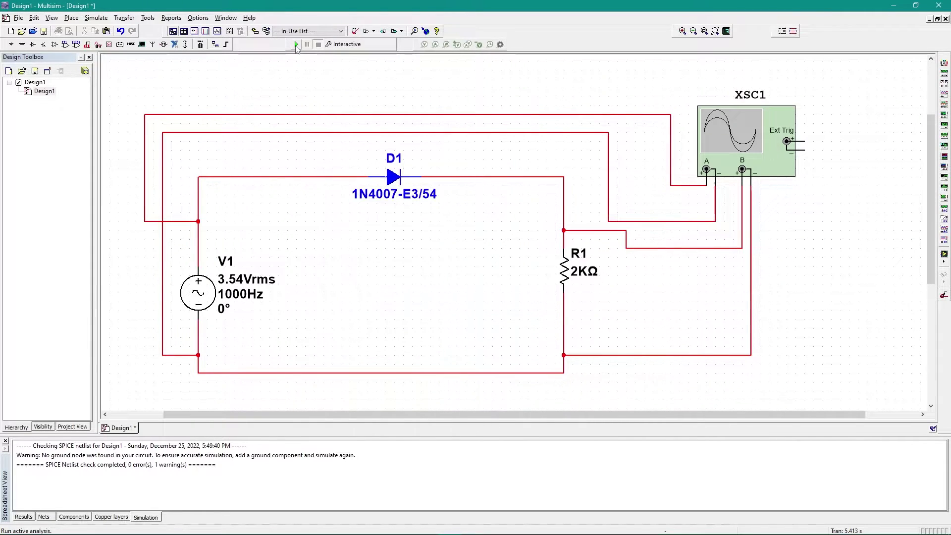
left_click(296, 44)
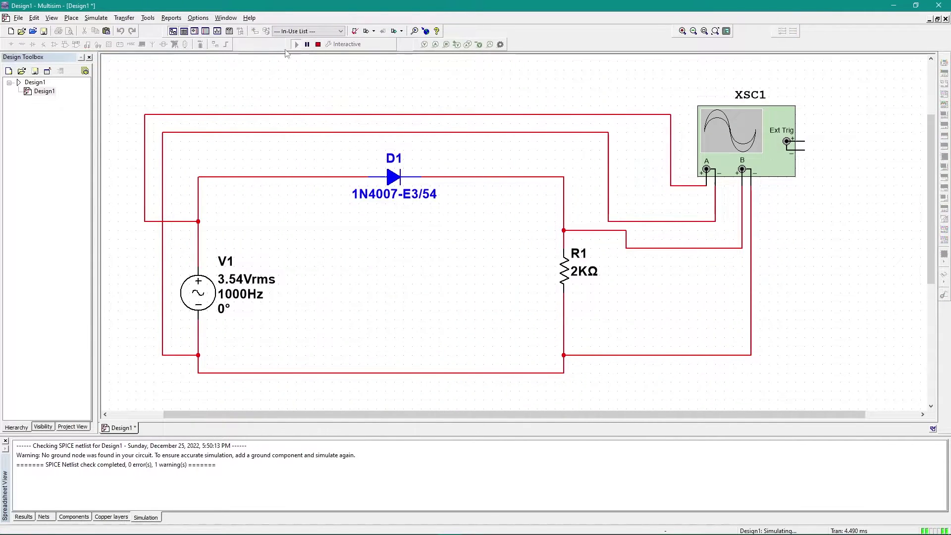
double_click(745, 144)
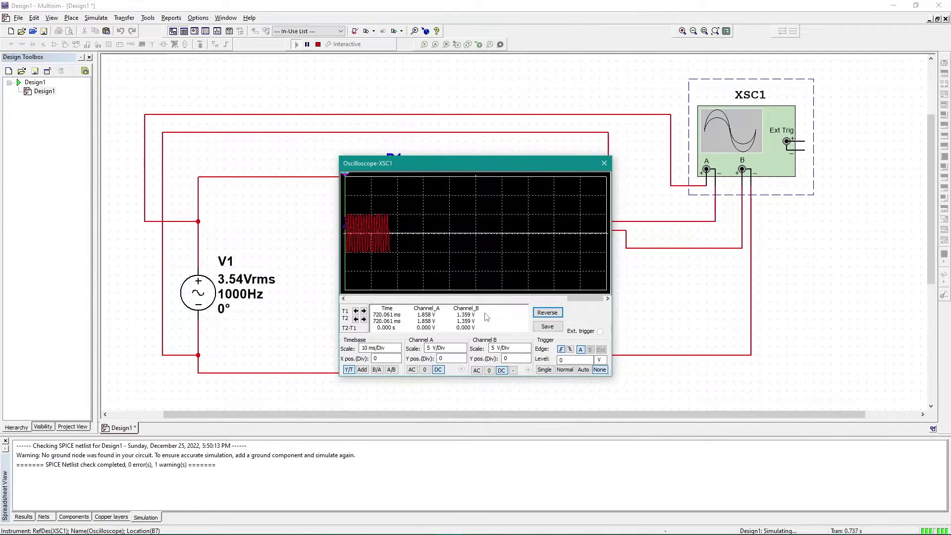
Set the oscilloscope's channel B coupling to 0 and its timebase scale to 1 ms/Div
left_click(489, 370)
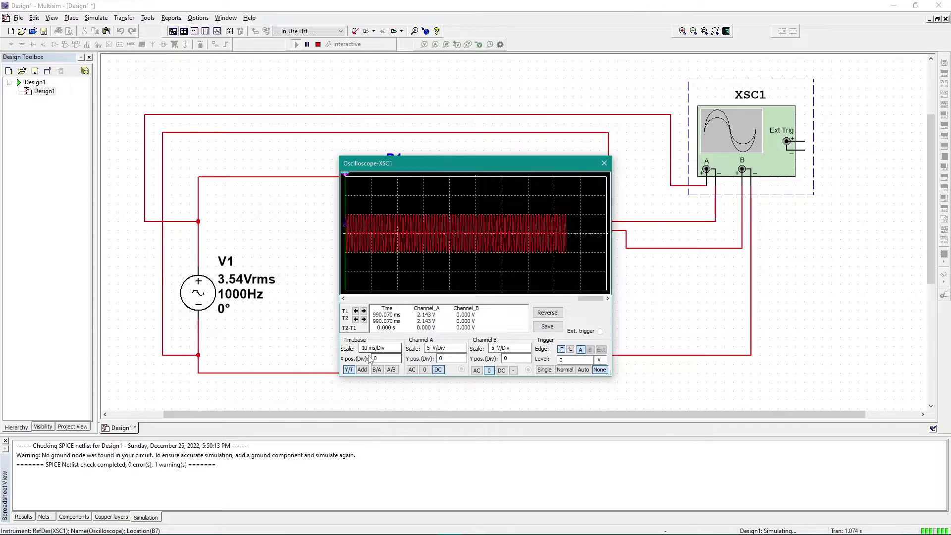
left_click(386, 348)
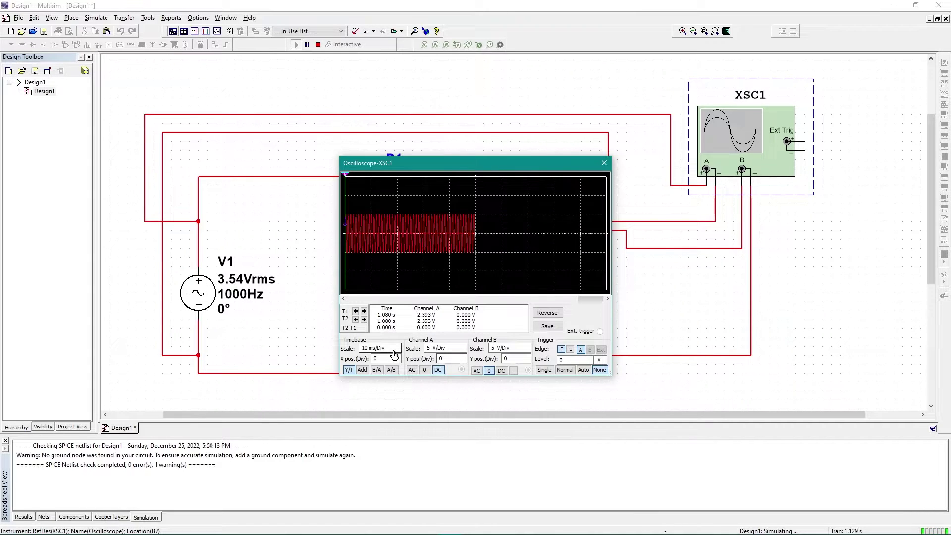
left_click(398, 351)
left_click(397, 351)
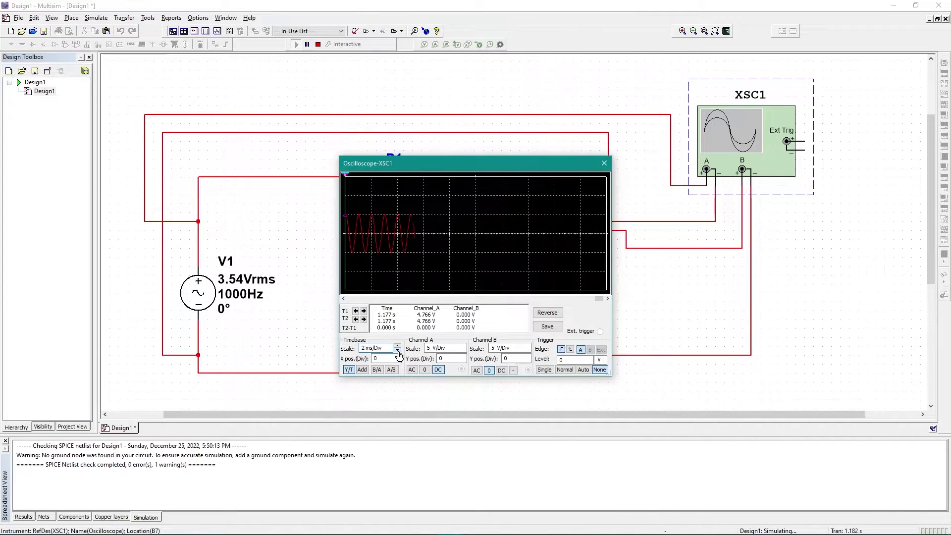
left_click(397, 351)
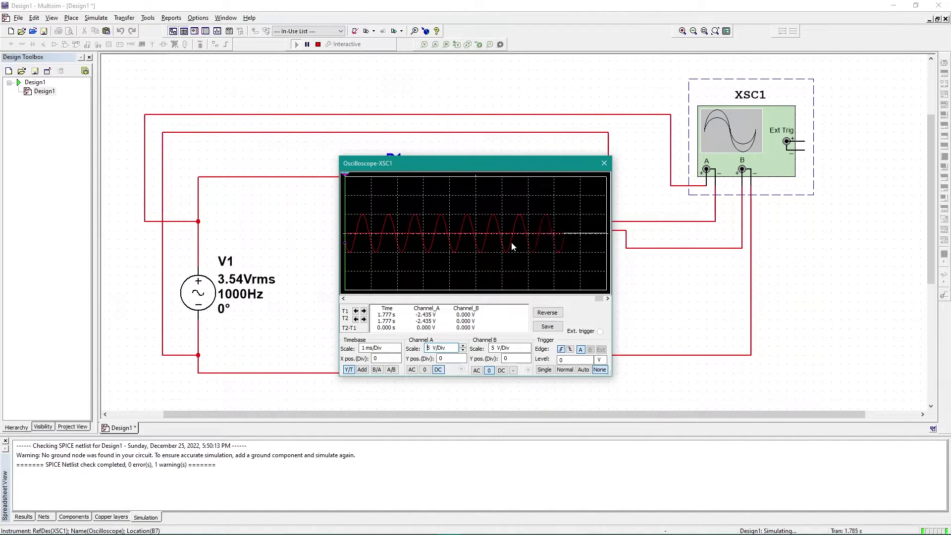
Set the oscilloscope trigger to Single and channel B coupling to DC
left_click(544, 369)
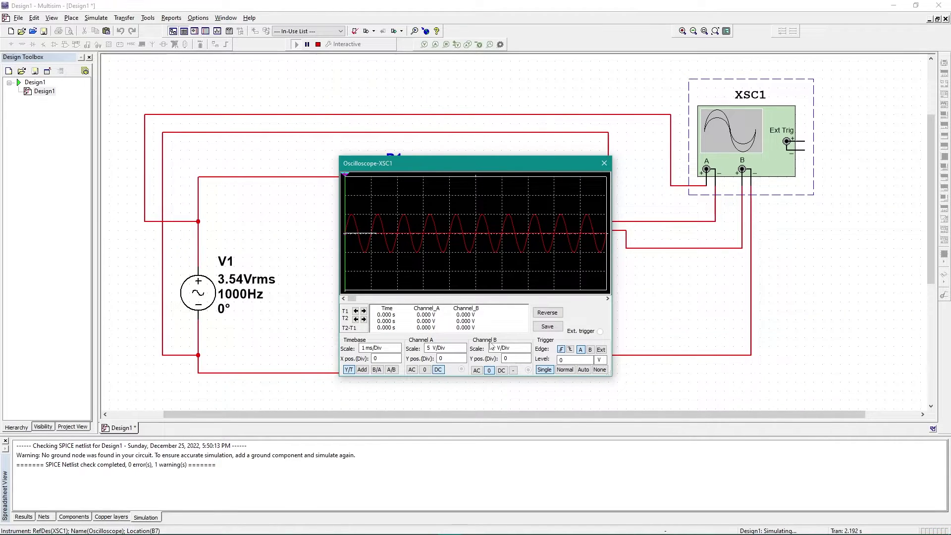
left_click(502, 371)
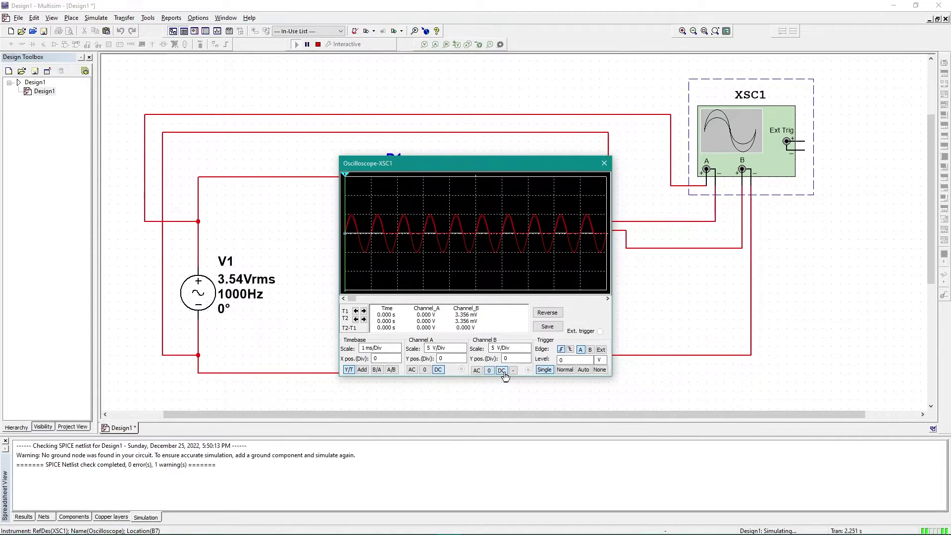
Set the oscilloscope's channel A coupling to 0 to isolate channel B, and try trigger mode None before restoring Single
left_click(425, 371)
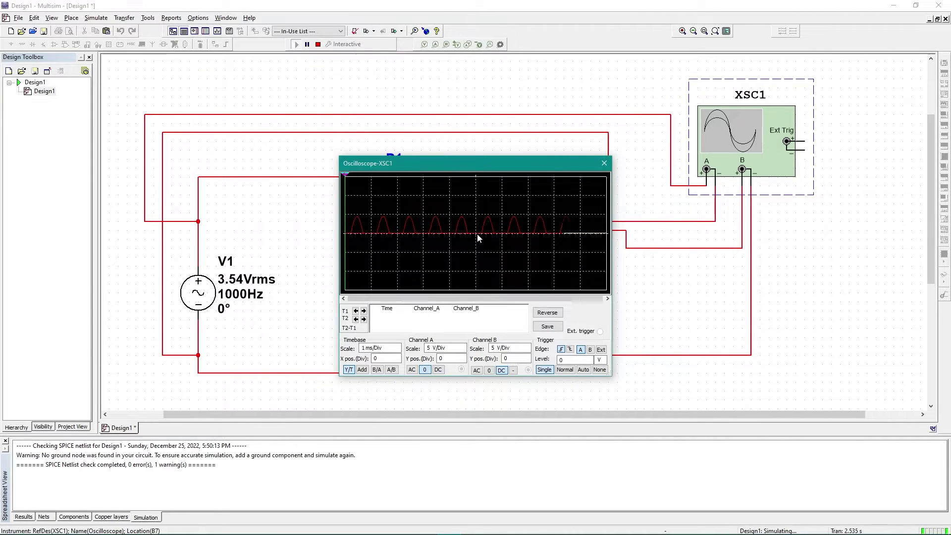
left_click(599, 369)
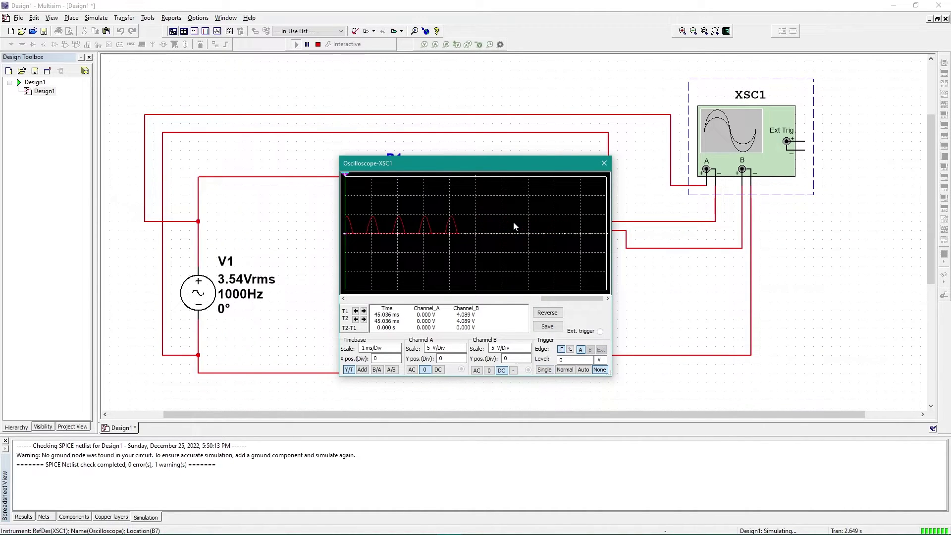
left_click(545, 370)
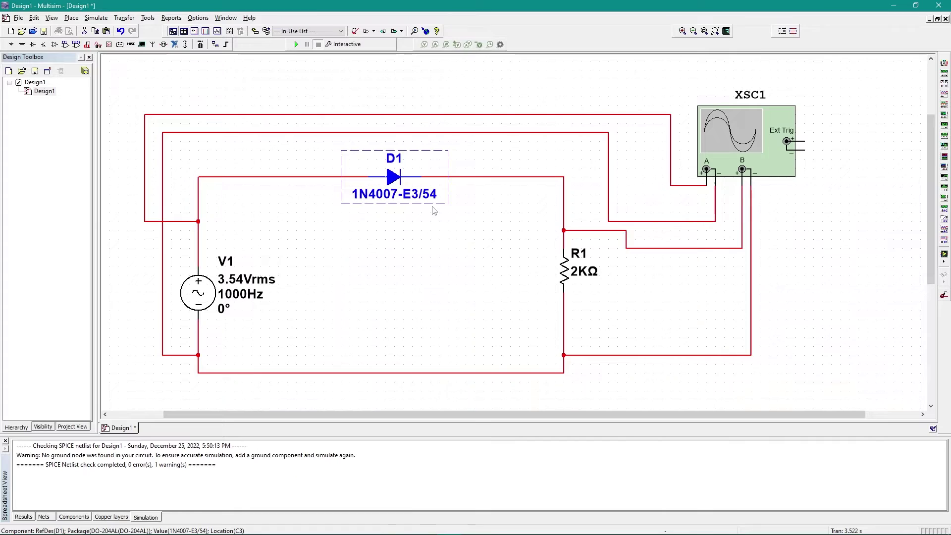
Delete diode D1 and place a new 1N4007-E3/54 diode between source V1 and resistor R1
key("Delete")
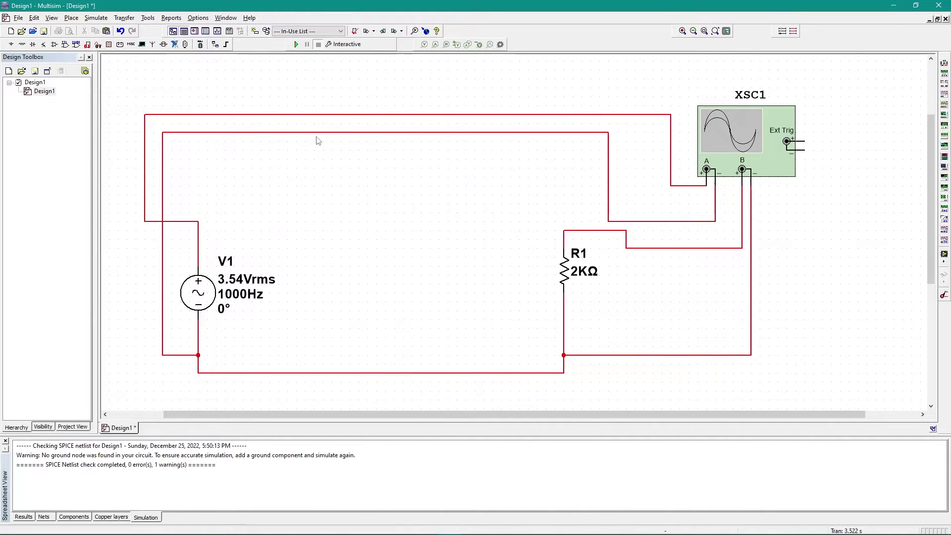
key("ctrl+w")
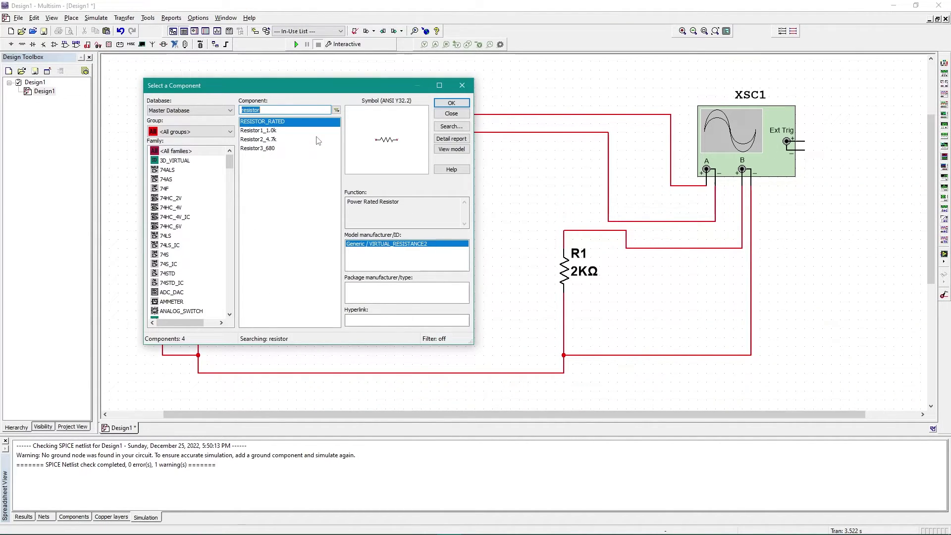
type("1N")
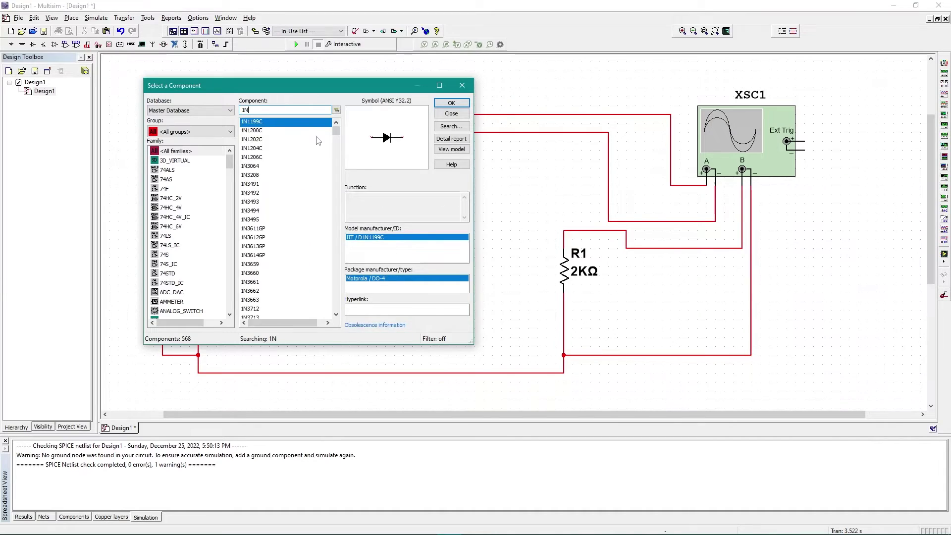
type("4007")
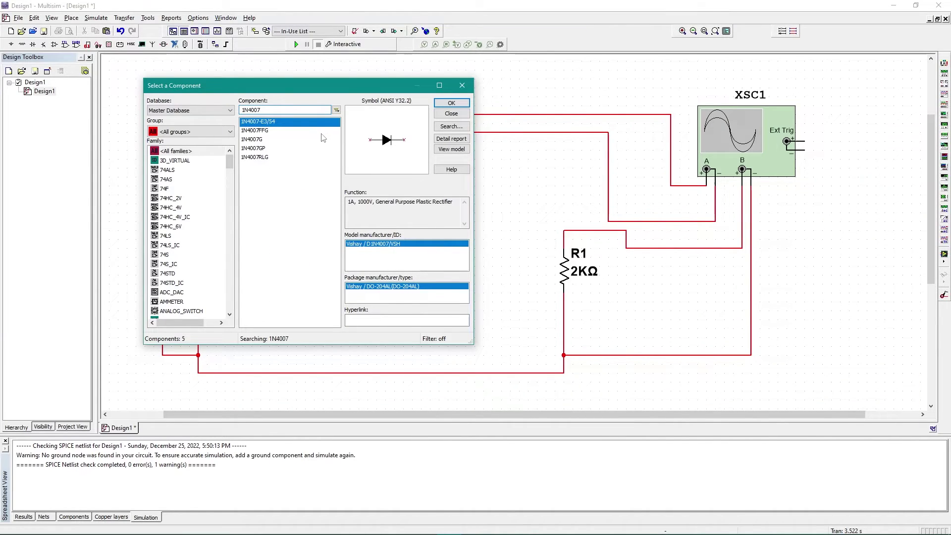
key("Return")
key("Escape")
left_click(464, 86)
Reverse the new diode so its cathode faces source V1, and wire it in series between V1 and the upper end of R1
left_click_drag(468, 225, 322, 154)
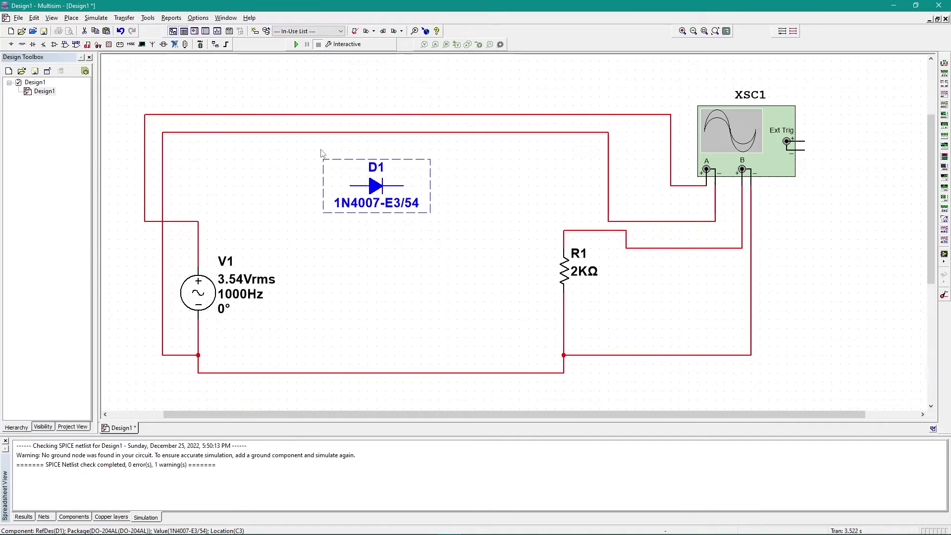
key("alt+x")
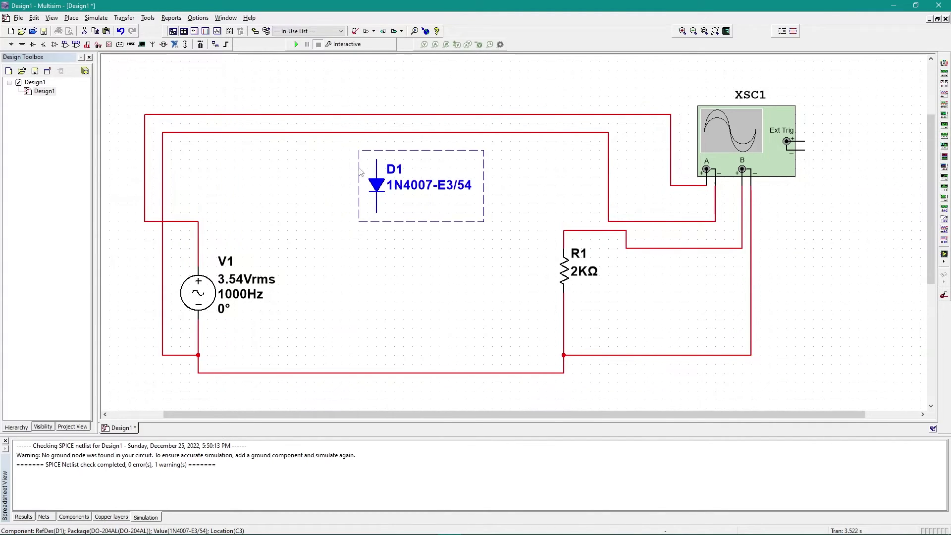
left_click(435, 298)
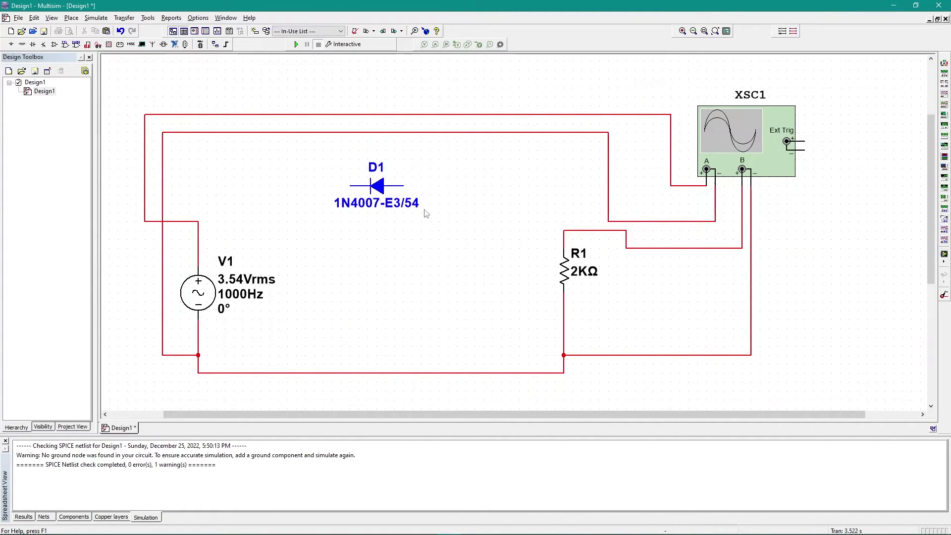
left_click(404, 184)
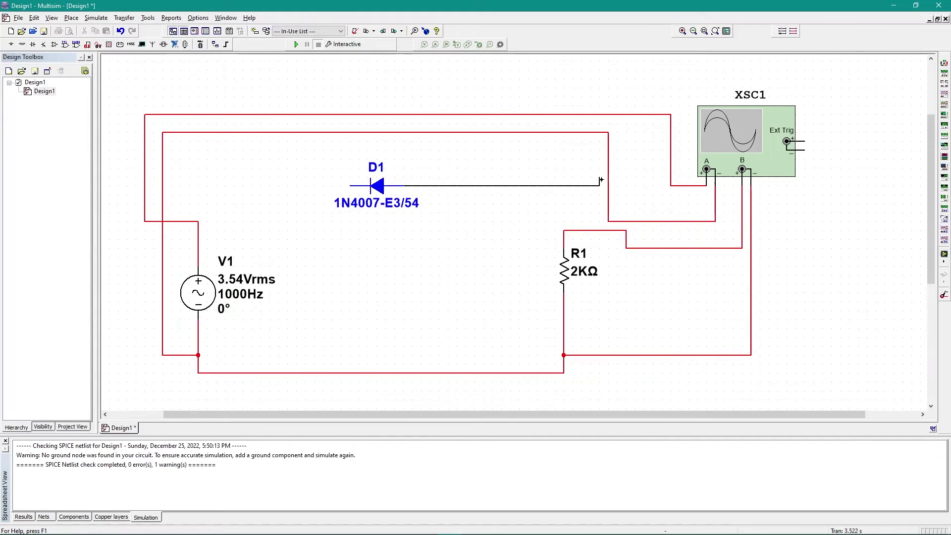
left_click(565, 230)
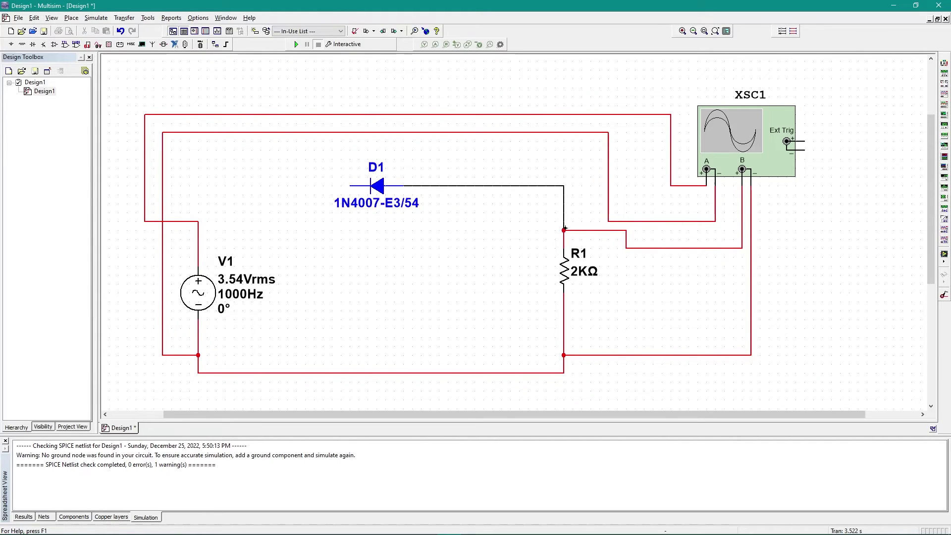
left_click(350, 185)
left_click(200, 221)
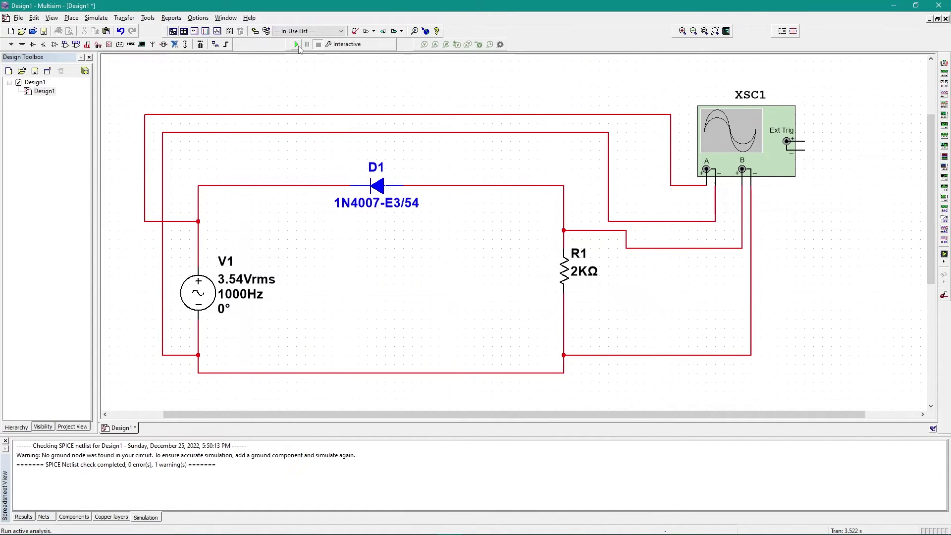
Run the simulation and open the display of oscilloscope XSC1, moving it clear of diode D1
left_click(296, 44)
double_click(720, 131)
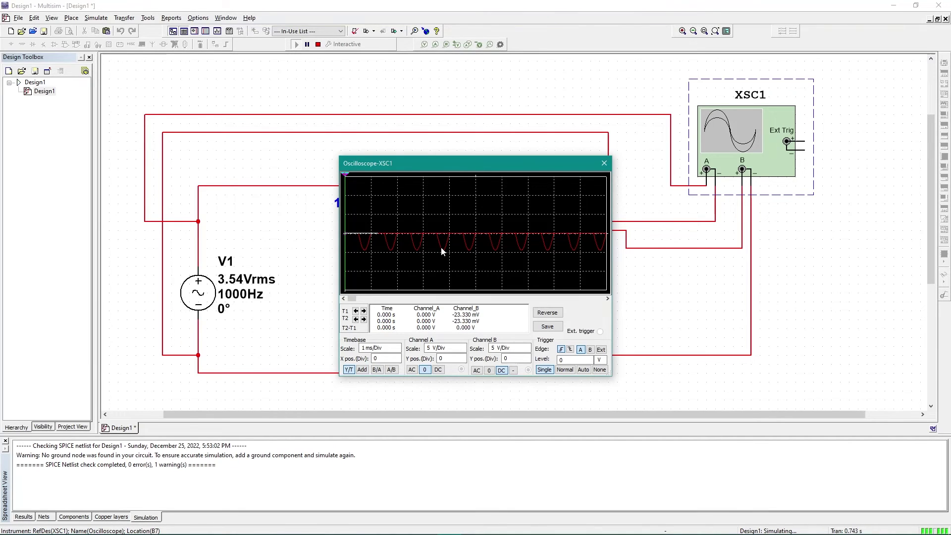
left_click_drag(497, 162, 201, 145)
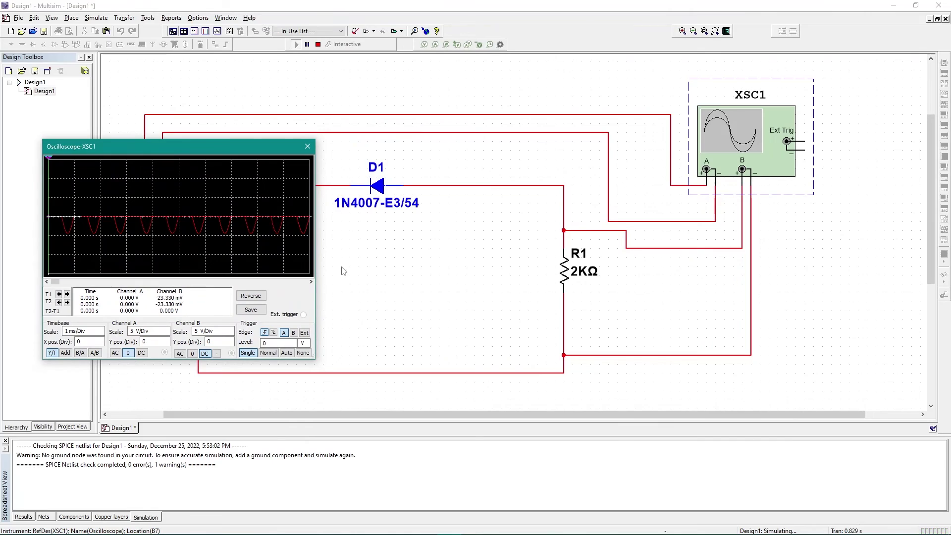
View the input alone with channel A on DC and channel B on 0, and the output alone with channel B on DC and channel A on 0
left_click(141, 353)
left_click(192, 353)
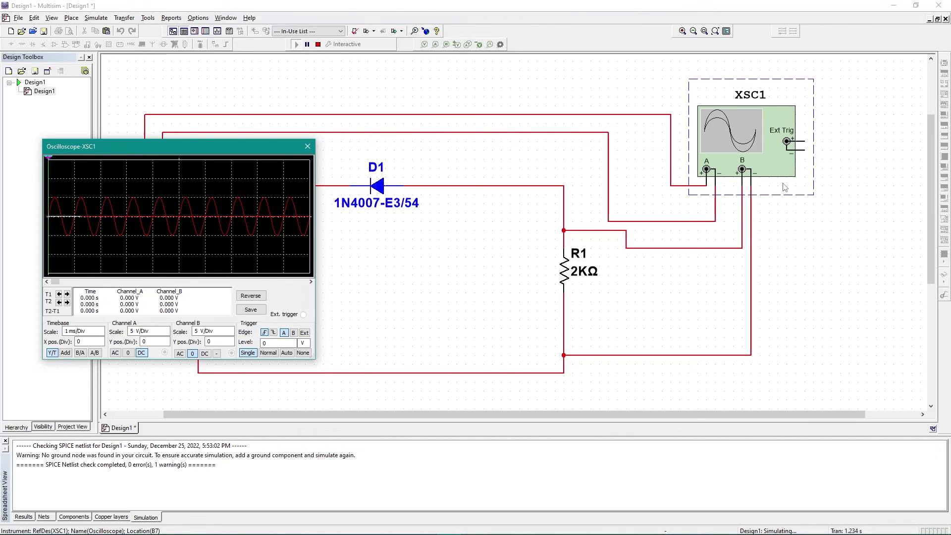
left_click(204, 353)
left_click(128, 352)
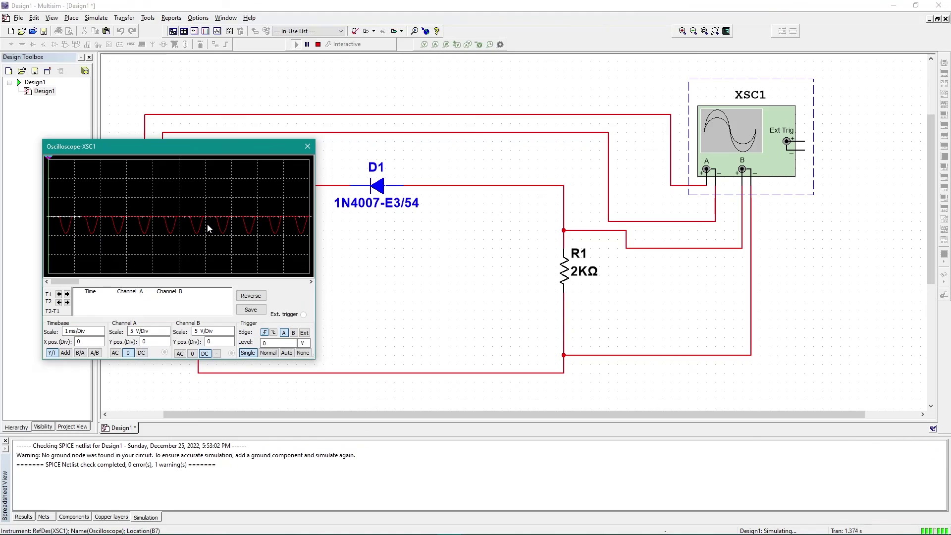